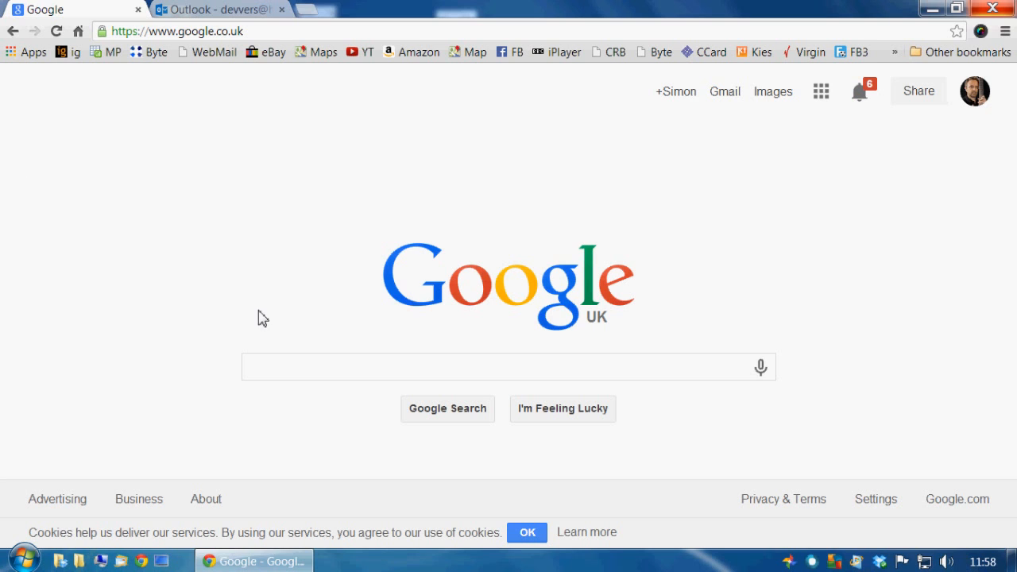
- Search Google for 'paypal' and open the PayPal UK result
left_click(288, 377)
type("pay")
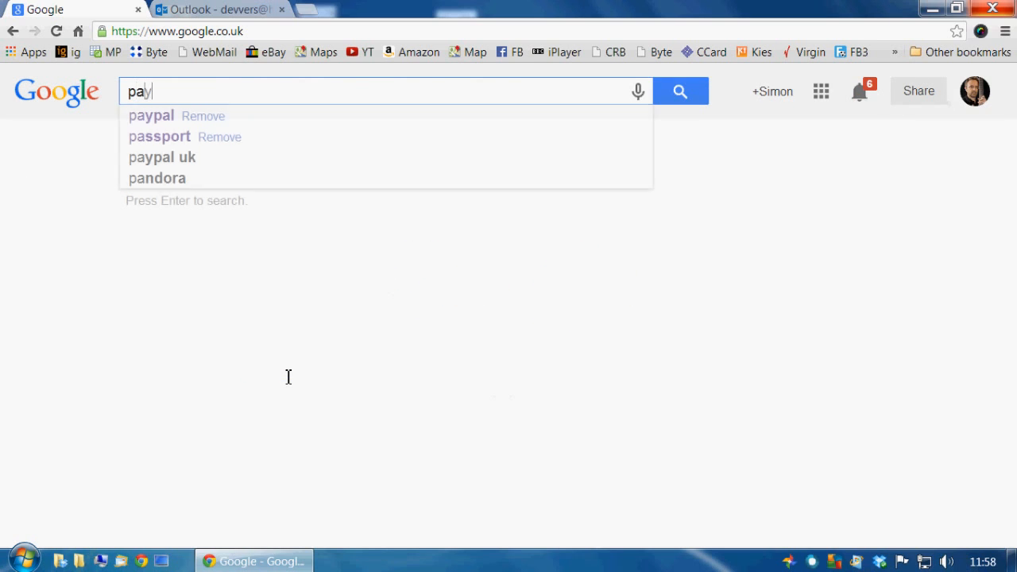
type("pal")
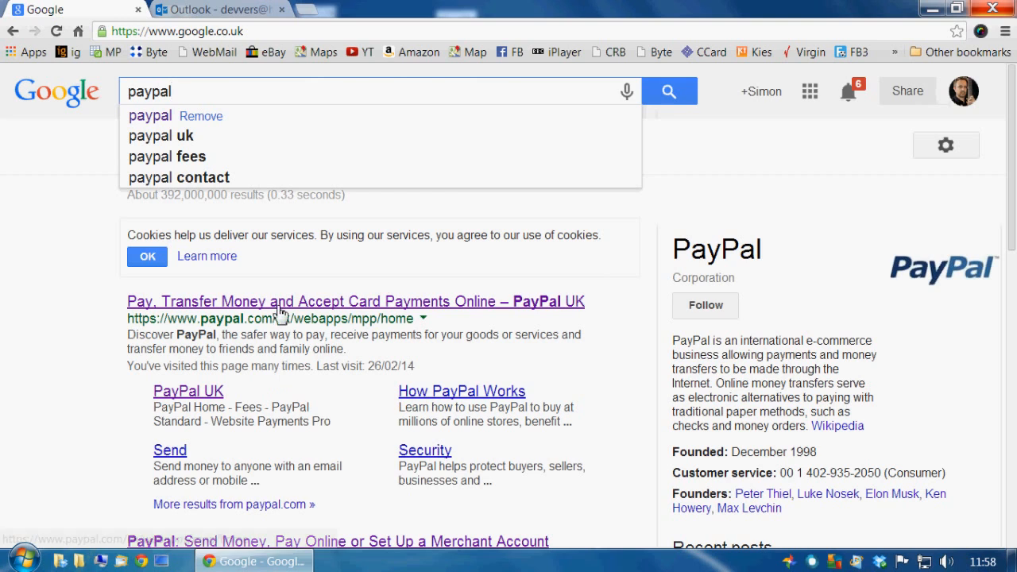
left_click(271, 313)
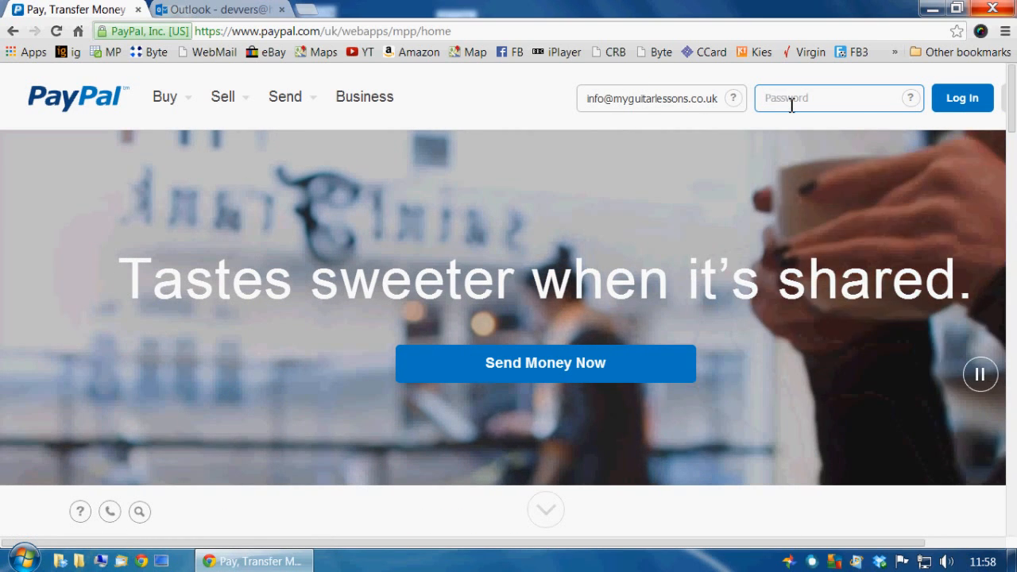
- Log in to the PayPal business account with the account password
type("•••")
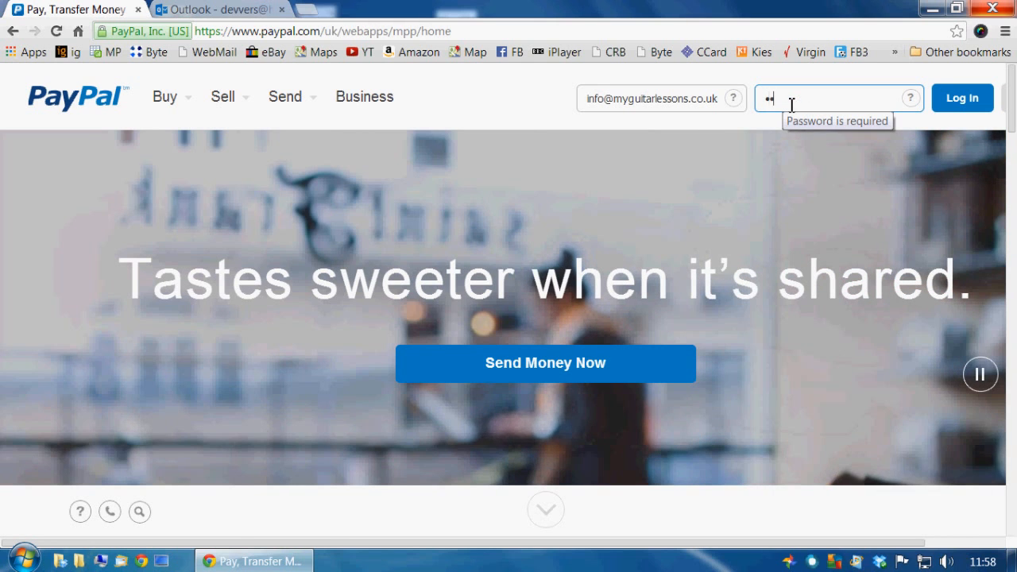
type("••••••")
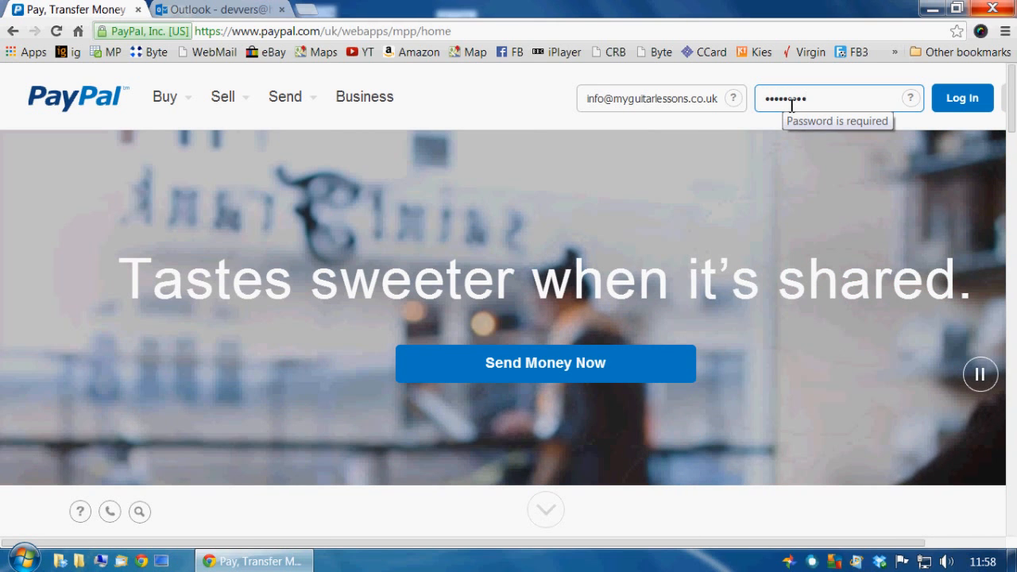
left_click(980, 109)
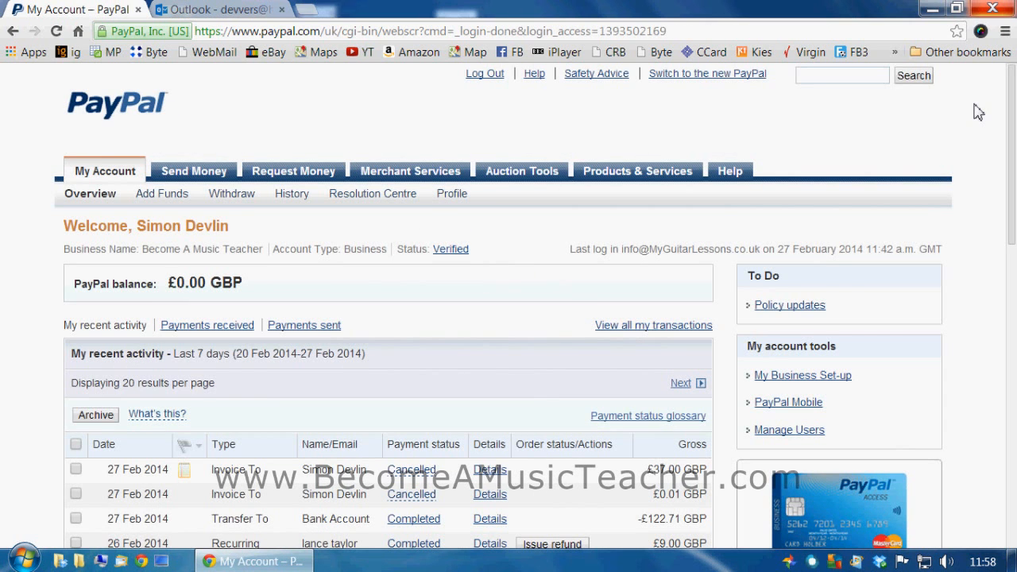
- Start a new invoice from Request Money's Manage Invoices page
left_click(294, 174)
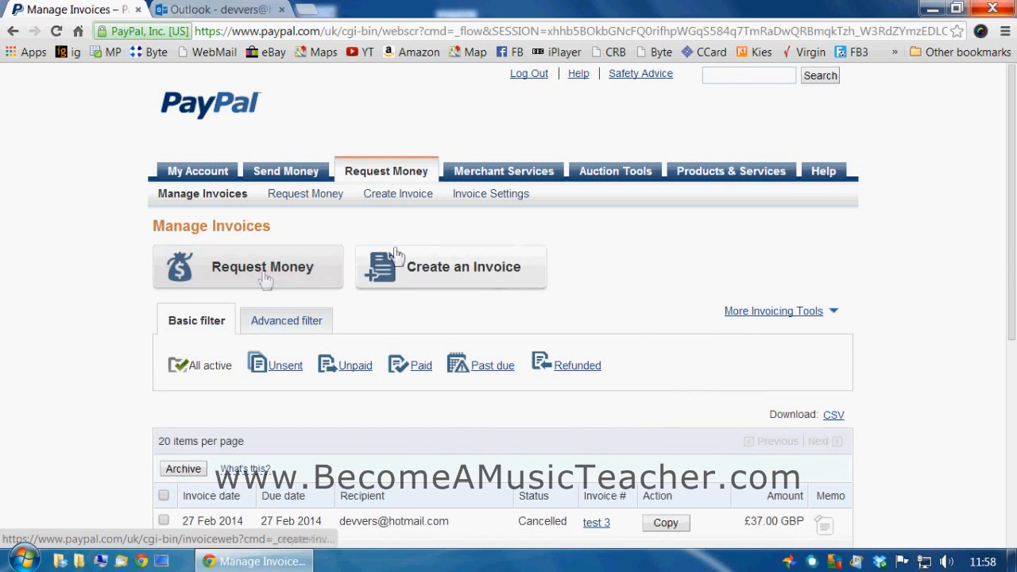
left_click(453, 270)
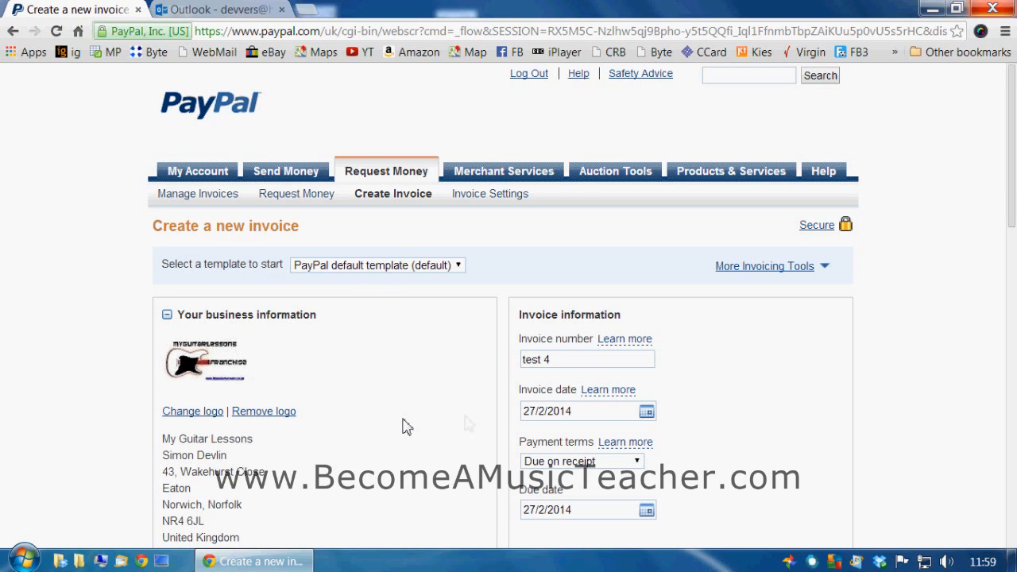
scroll(468, 424, "down", 1)
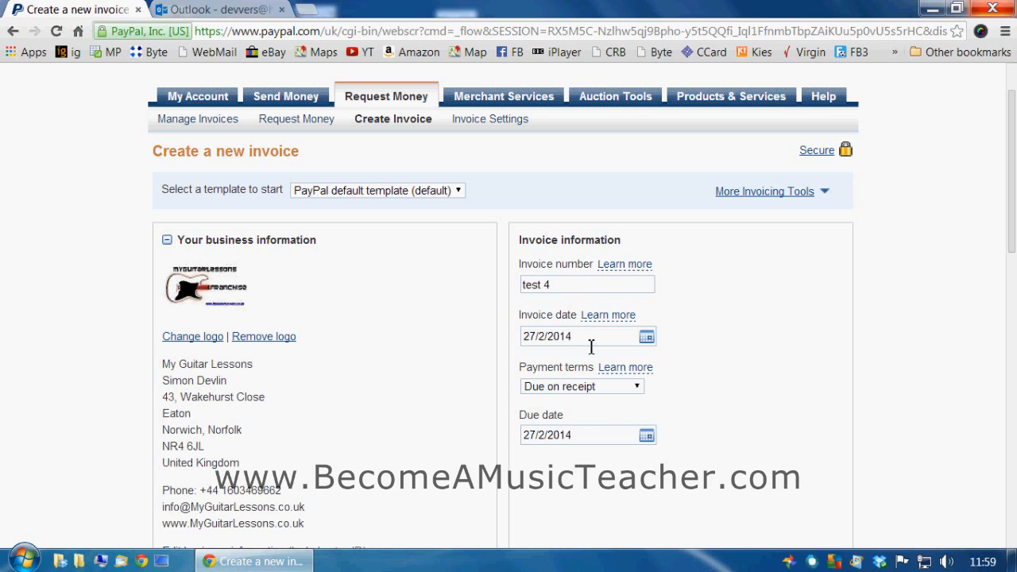
left_click(589, 387)
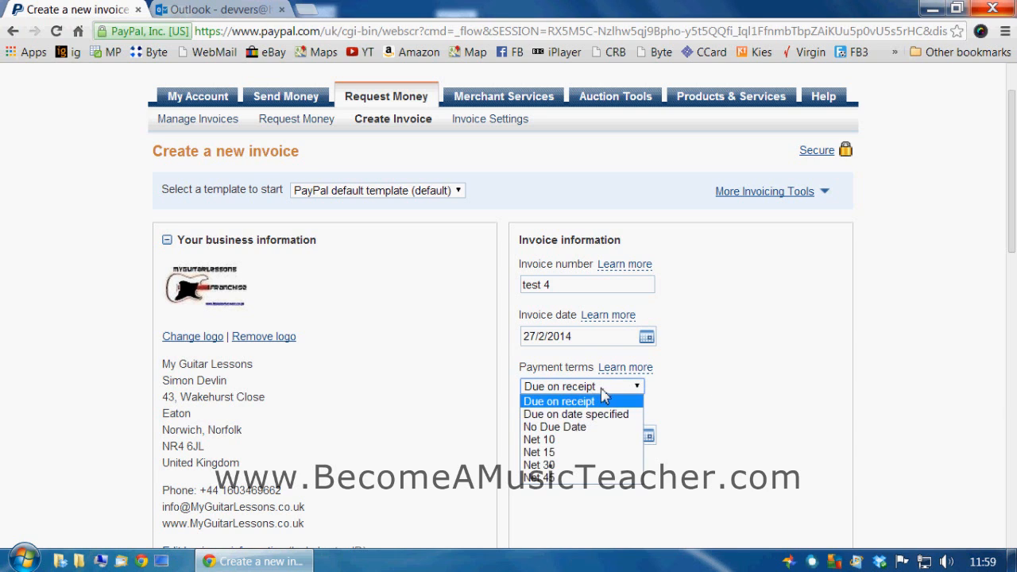
left_click(723, 387)
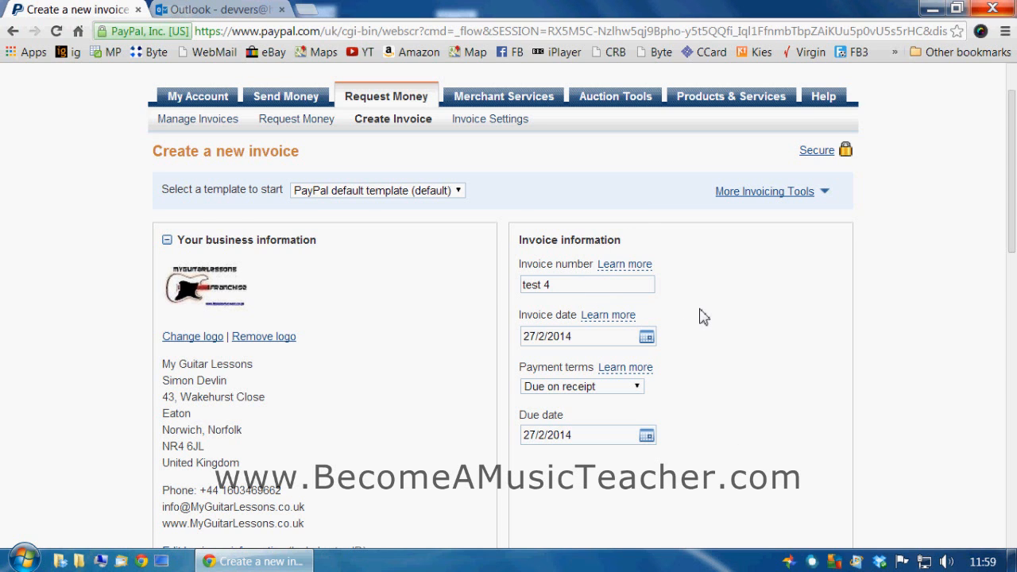
scroll(702, 316, "down", 6)
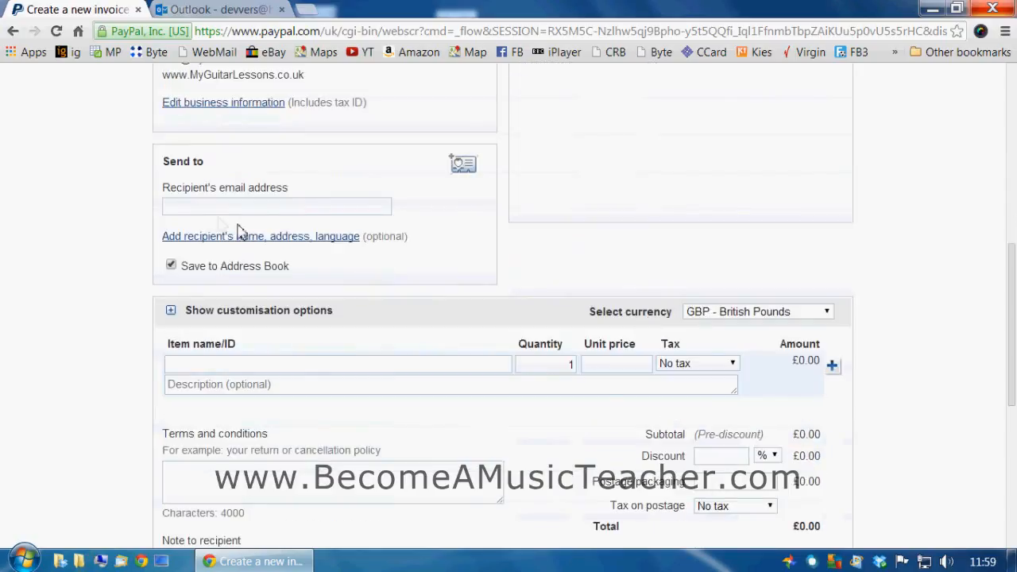
- Enter the recipient's email address using the autofill suggestion
left_click(216, 211)
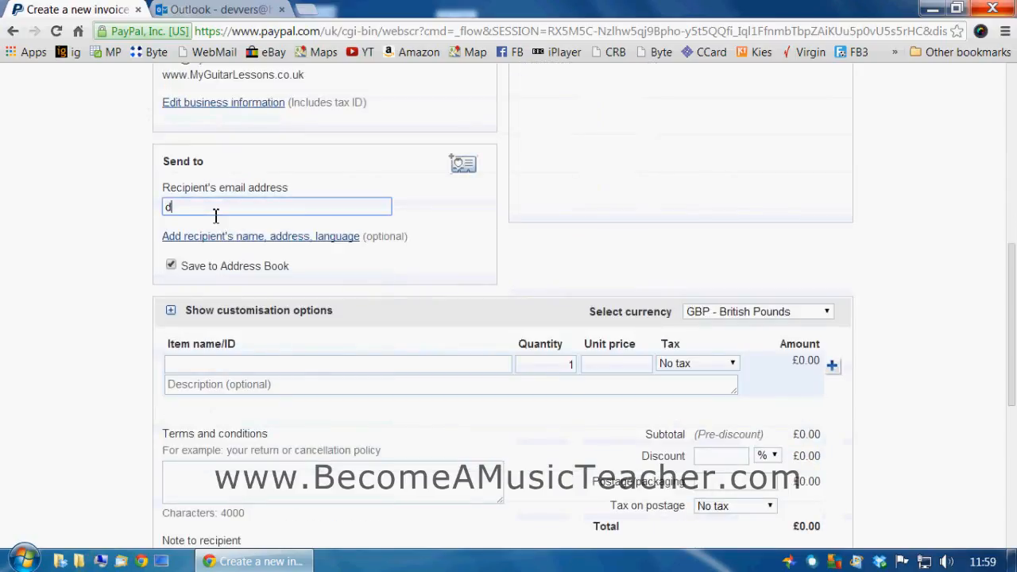
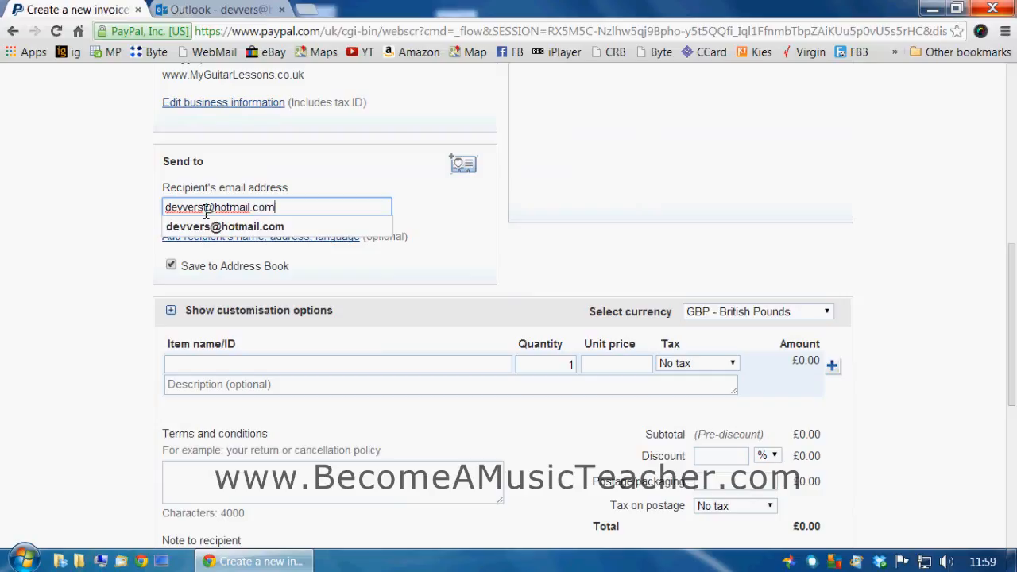
left_click(133, 246)
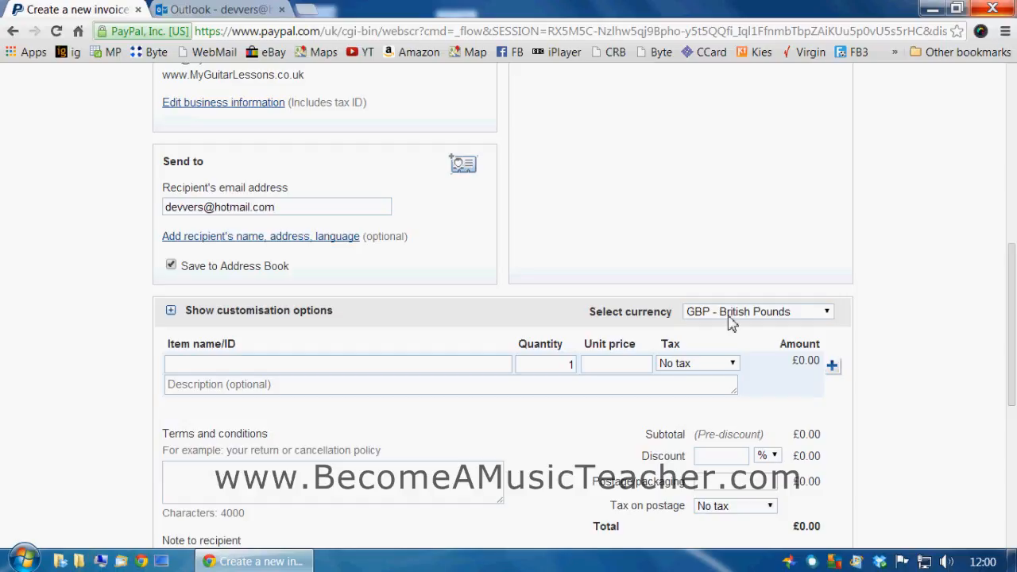
left_click(220, 369)
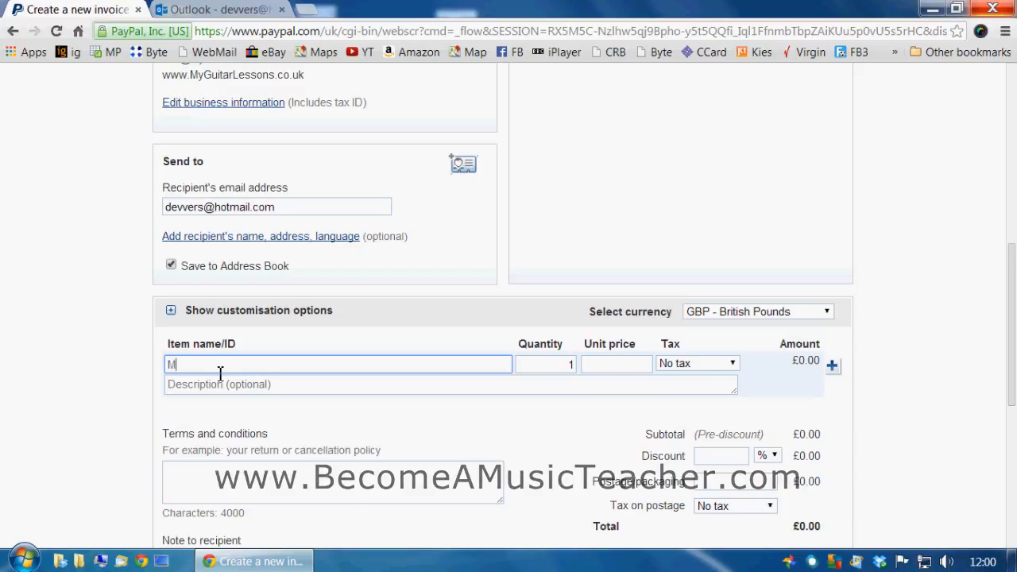
- Add line item 'Music Lessons 1 Hour', quantity 5 at unit price 30, for £150.00
type("Music Lessons 1 Hou")
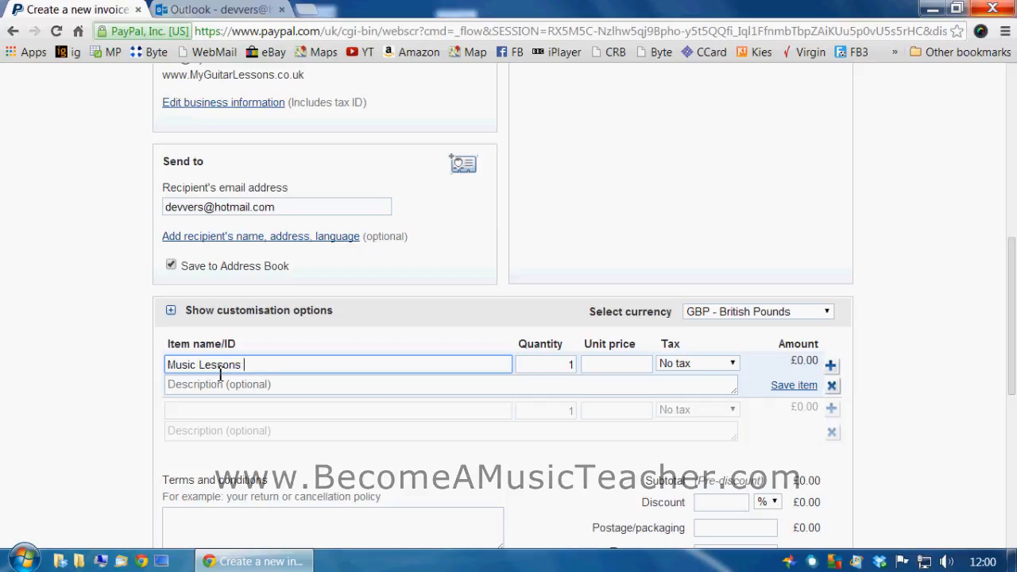
type("r")
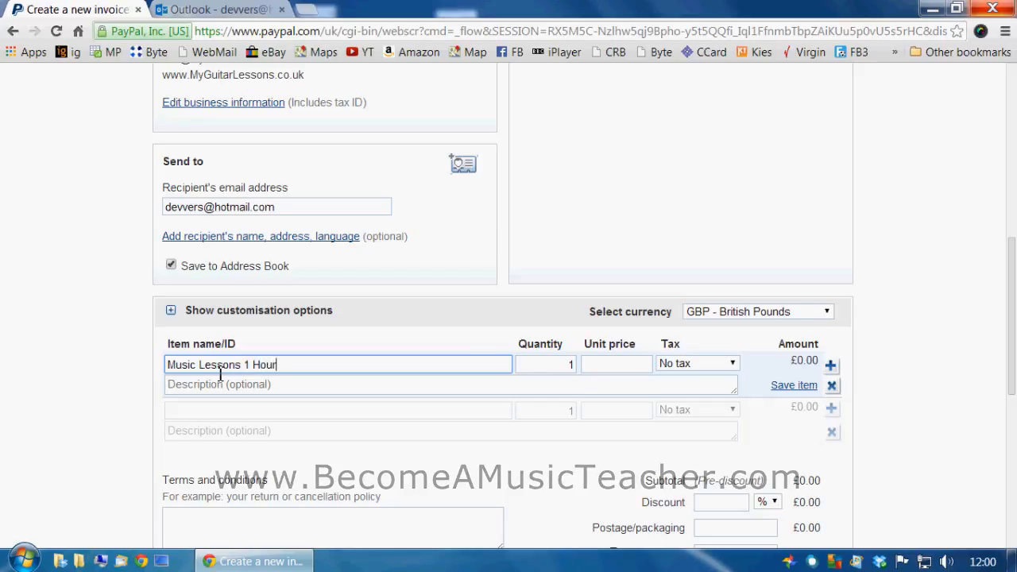
left_click(556, 371)
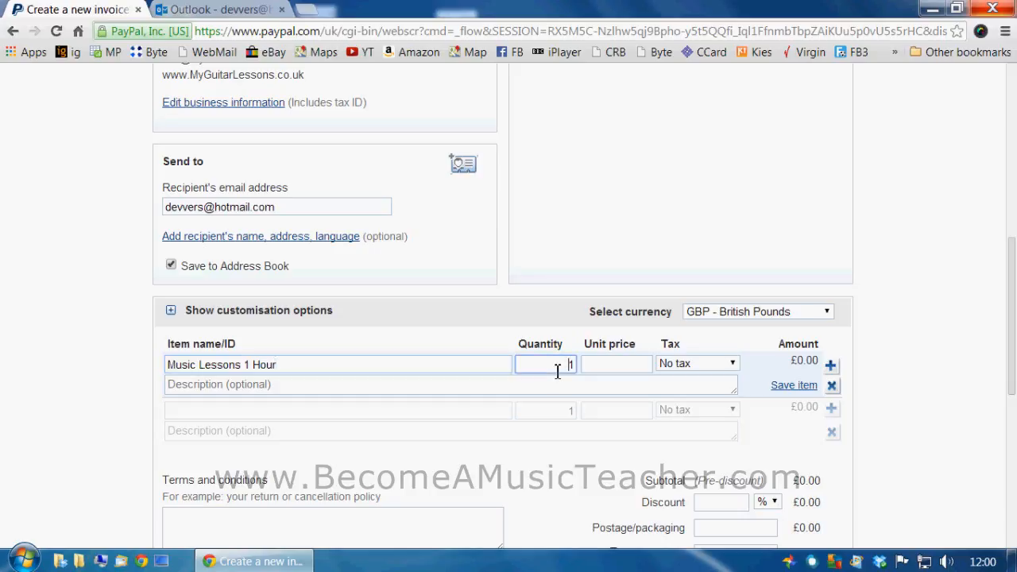
key("Delete")
type("5")
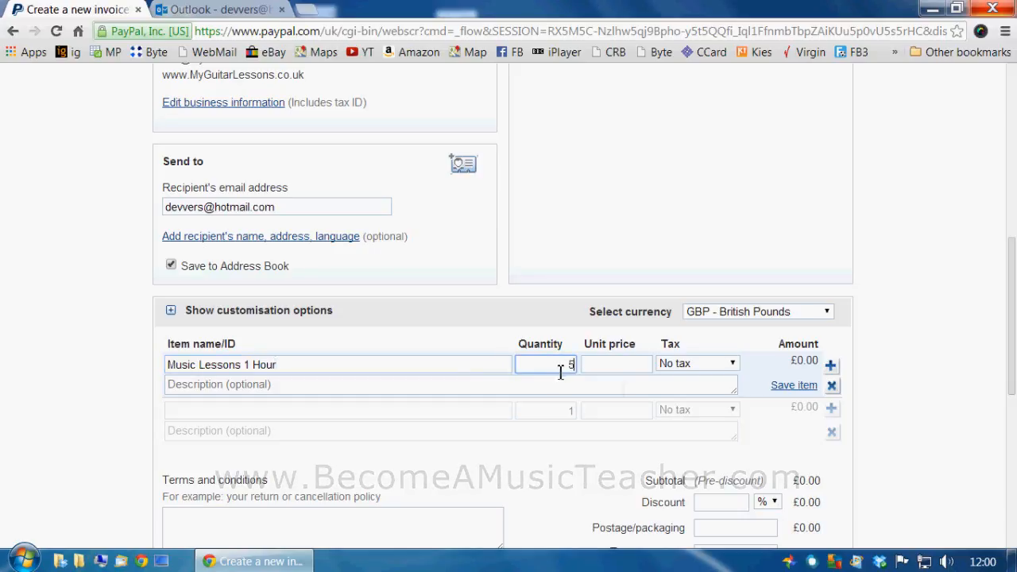
left_click(622, 373)
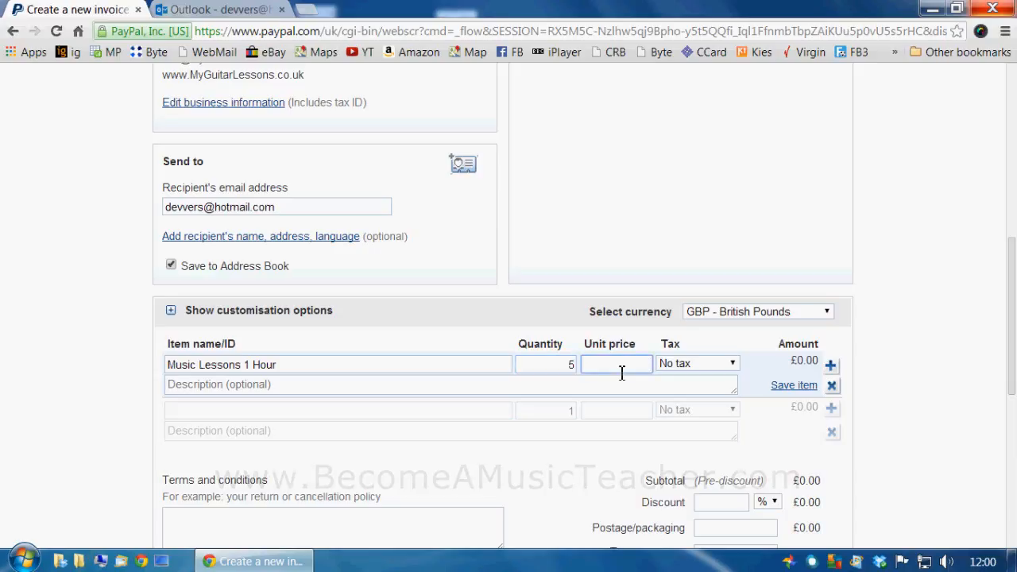
type("30")
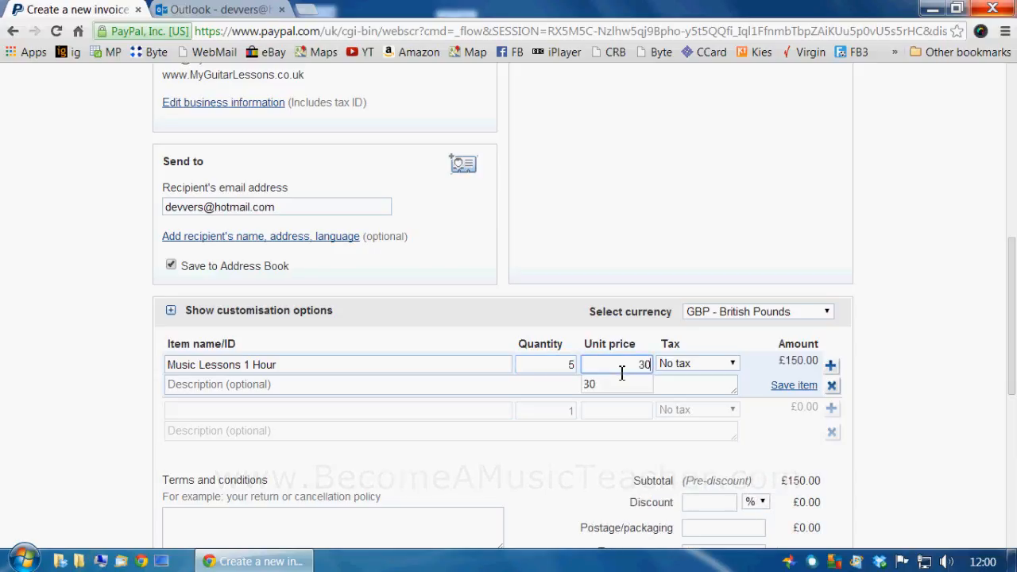
key("Tab")
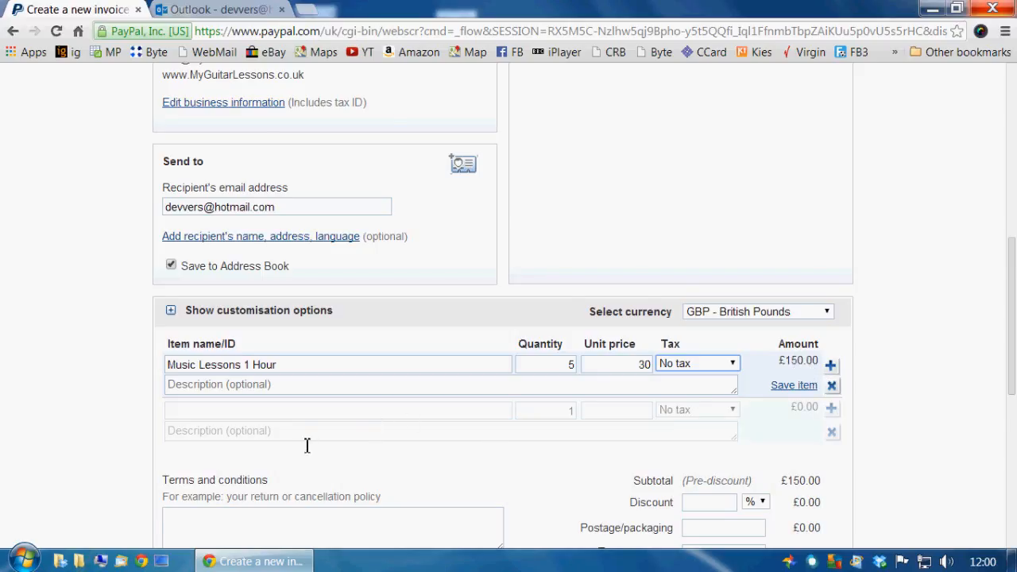
scroll(305, 446, "down", 1)
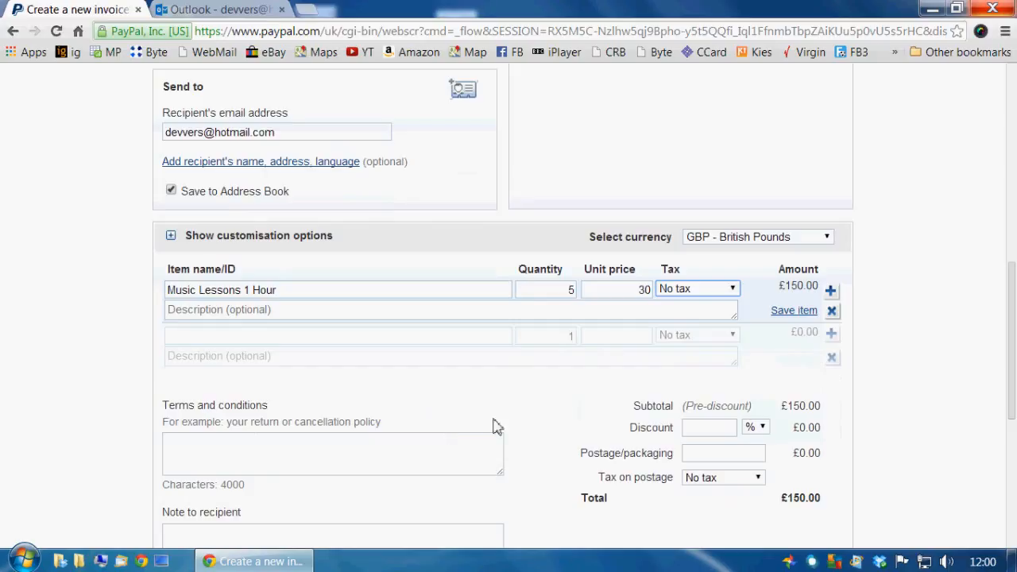
- Enter a 10% discount and 10 postage/packaging, making the total £145.00
left_click(704, 429)
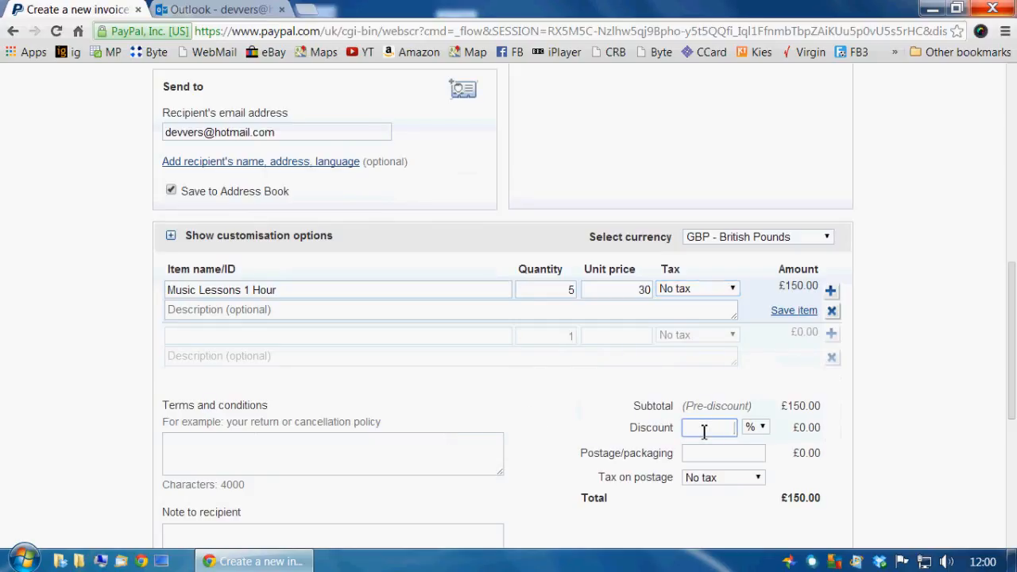
type("10")
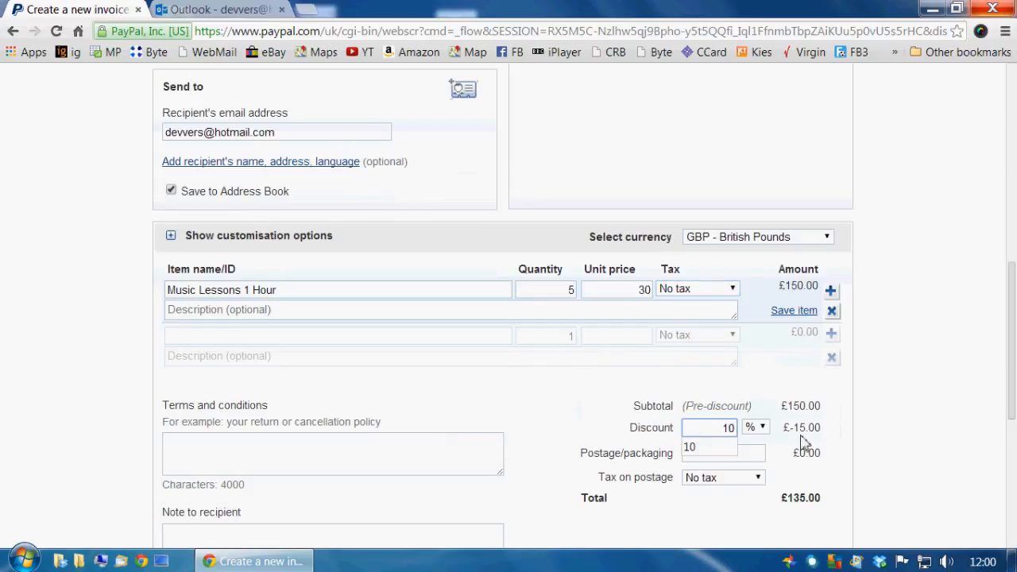
left_click(761, 454)
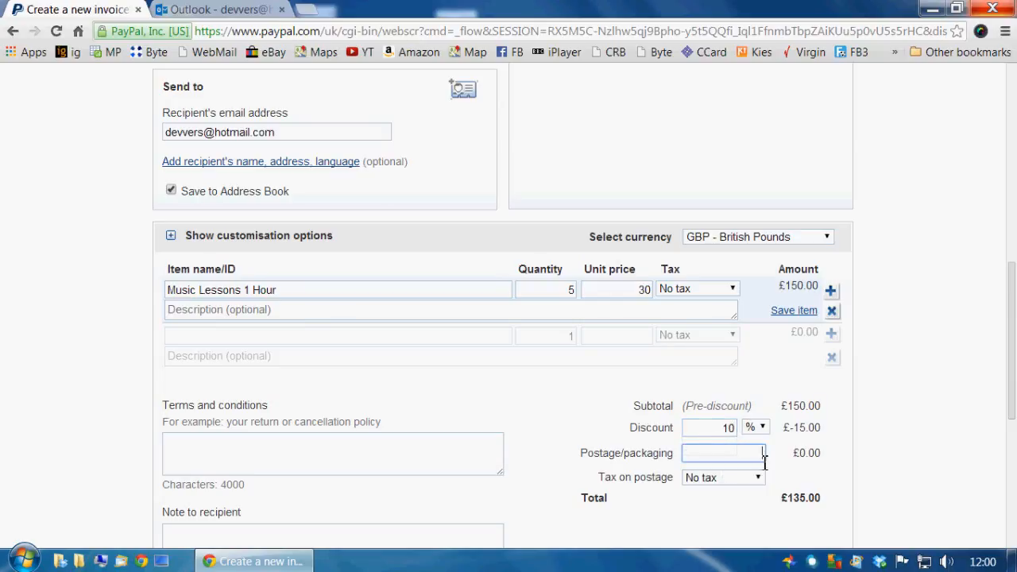
type("10")
left_click(346, 459)
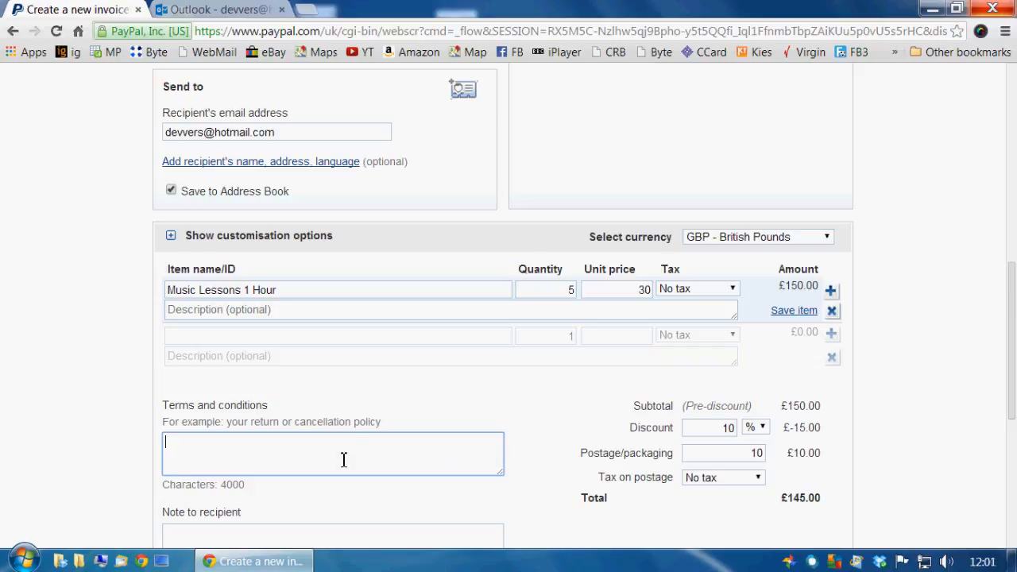
- Enter terms 'No refunds available' and recipient note 'For 5 guitar lessons'
type("No refunds  available")
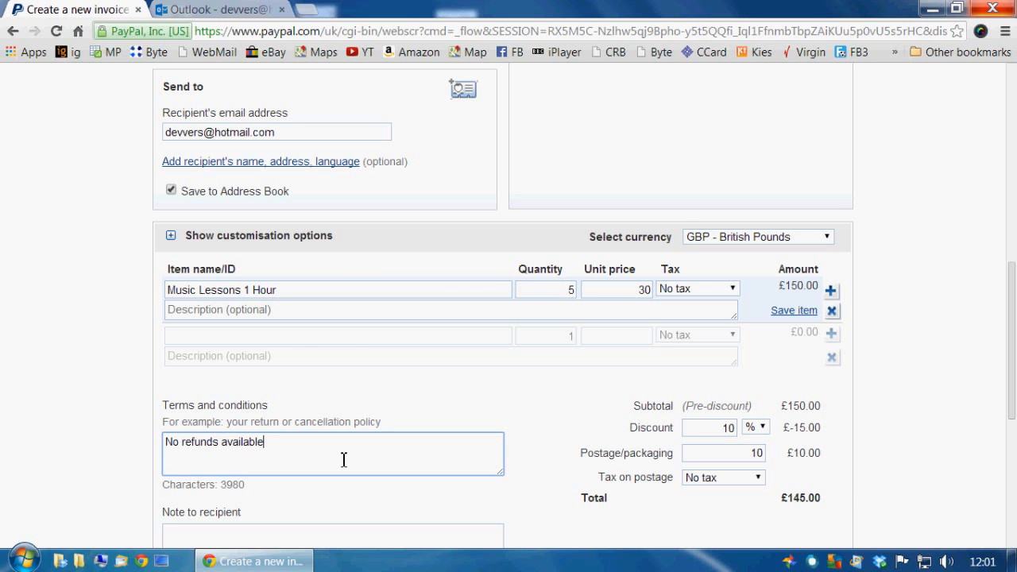
scroll(343, 459, "down", 1)
scroll(343, 460, "down", 2)
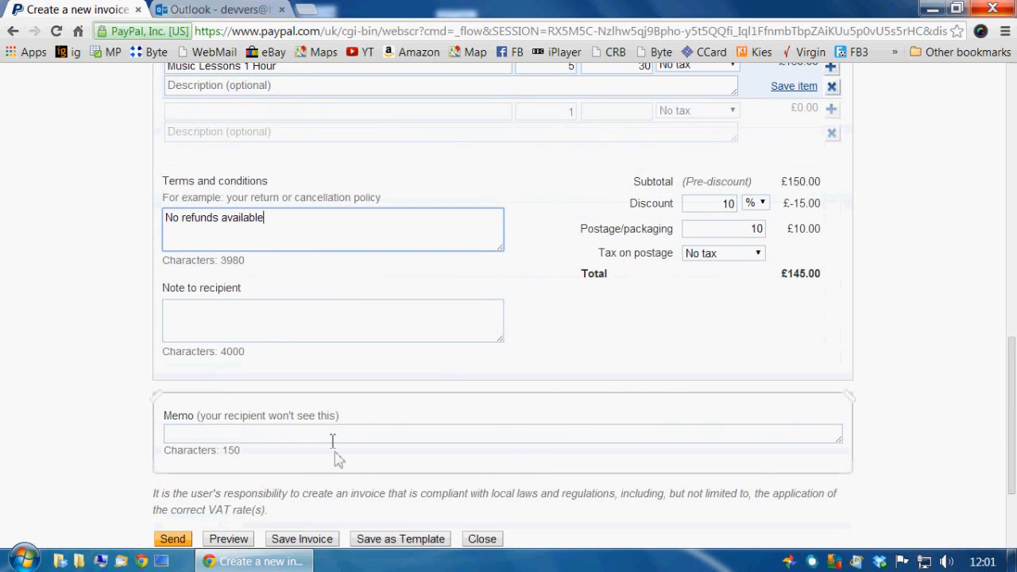
left_click(249, 327)
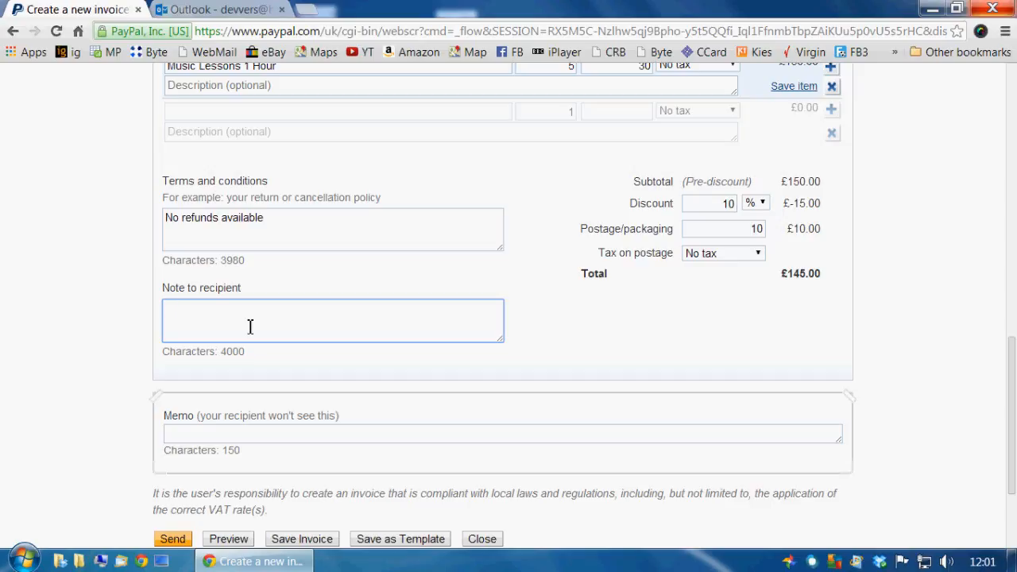
type("For 5 guitar lessons.")
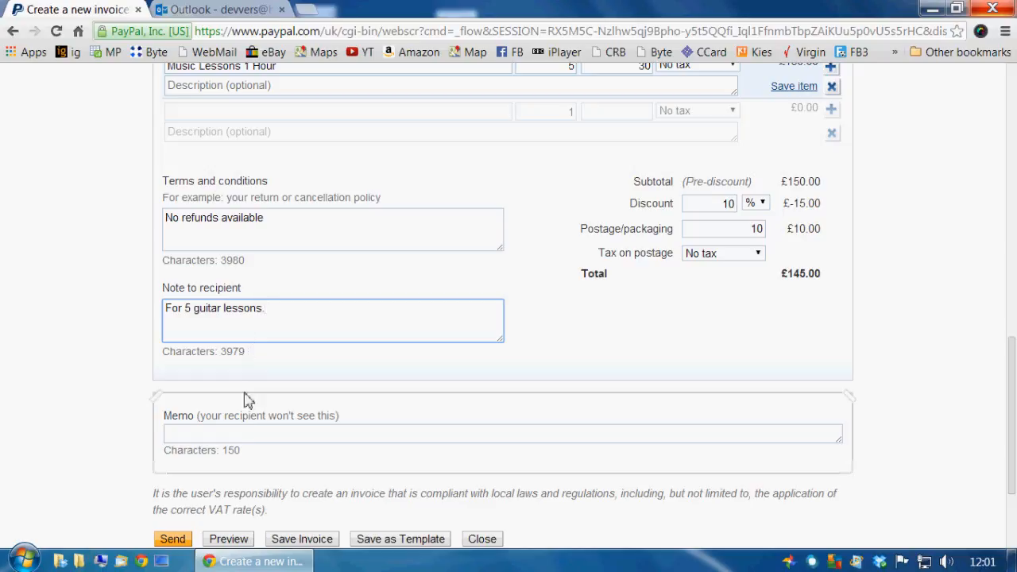
- Write a private memo about the customer's guitar lesson ending 'My Guitar Lessons'
left_click(249, 437)
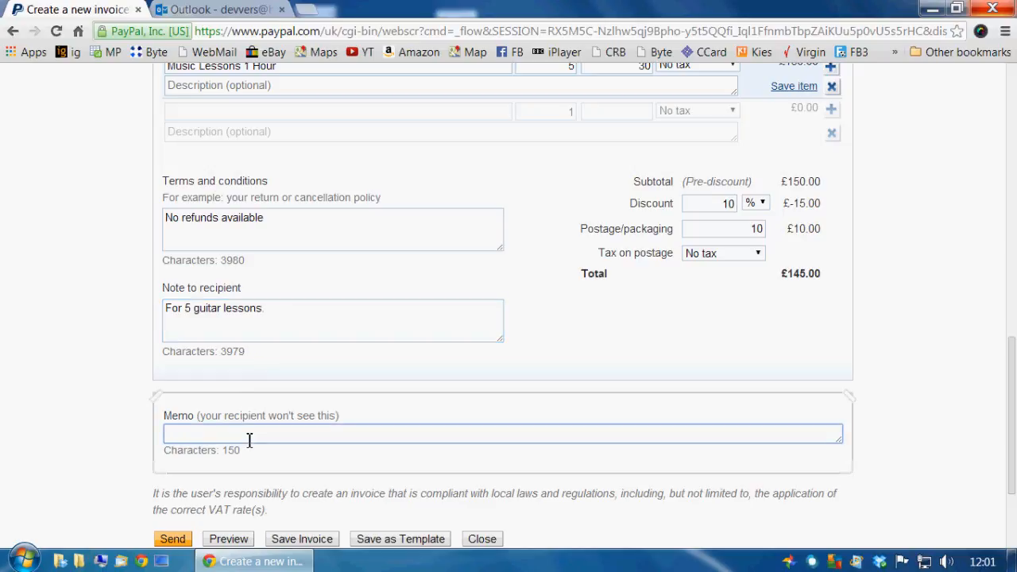
type("Mr Test Guitar")
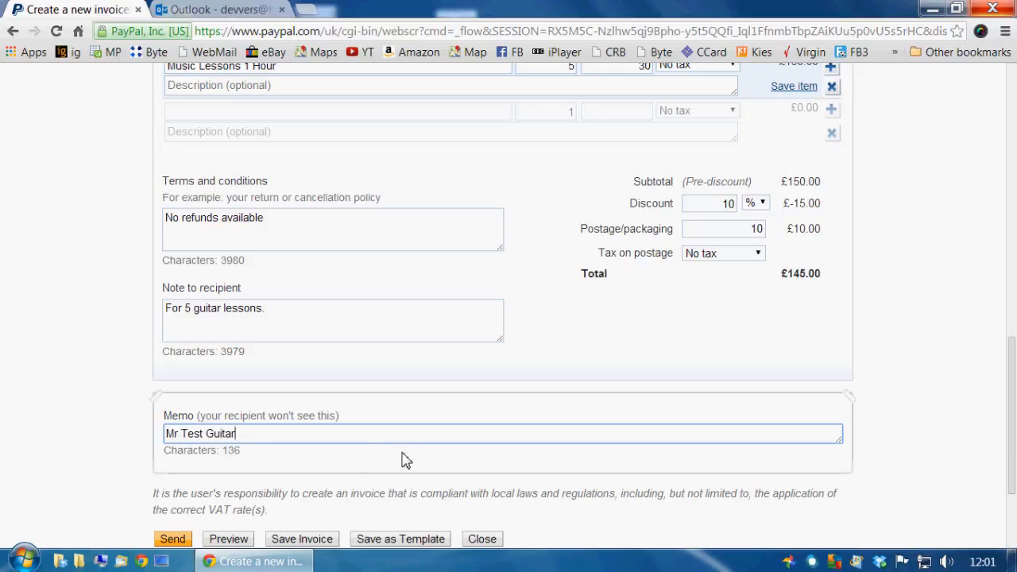
type(" Lesson - My Guitar Lessons")
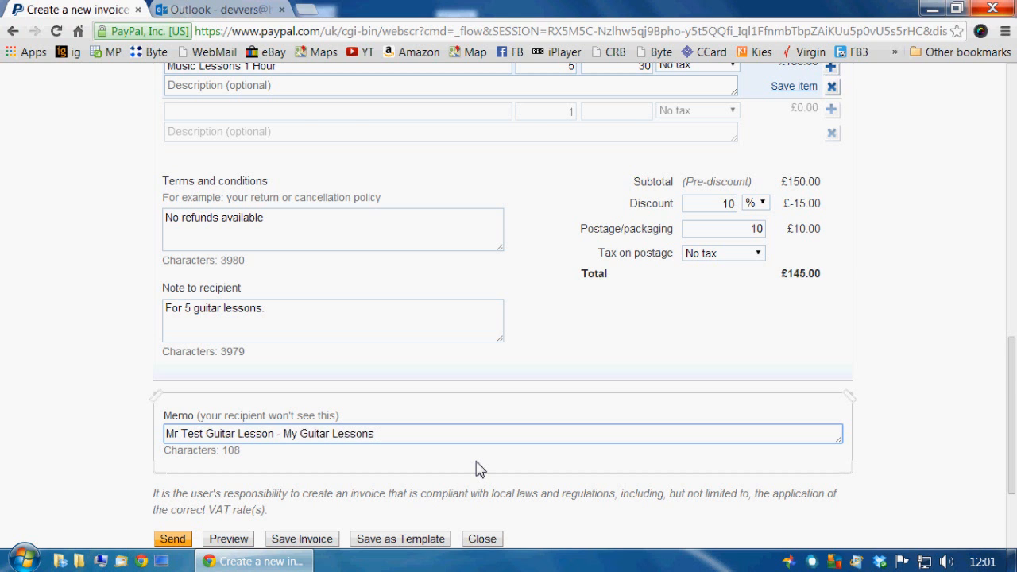
scroll(488, 465, "down", 2)
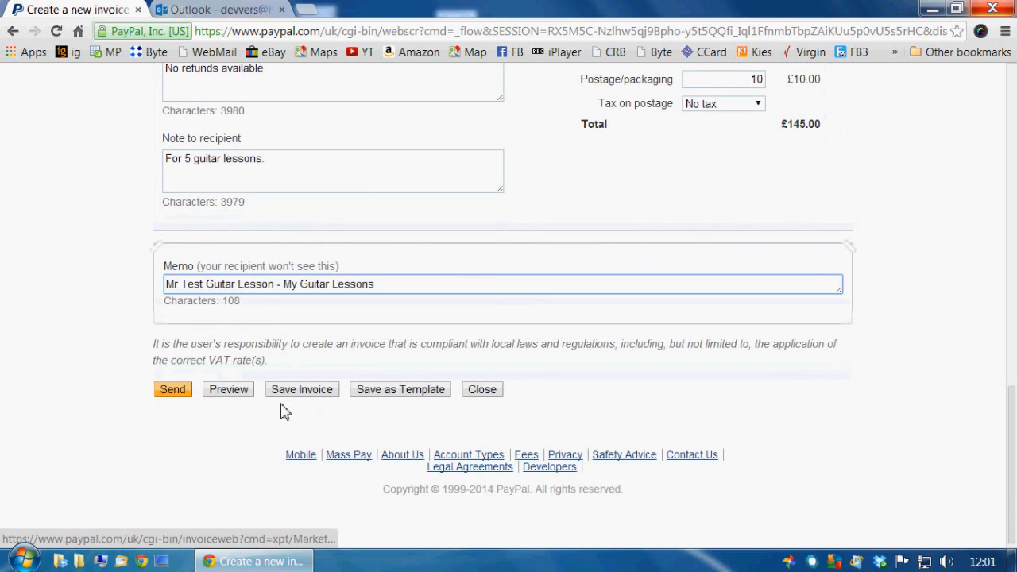
- Preview the £145.00 invoice with its 10% discount and £10.00 postage, then send it
left_click(234, 397)
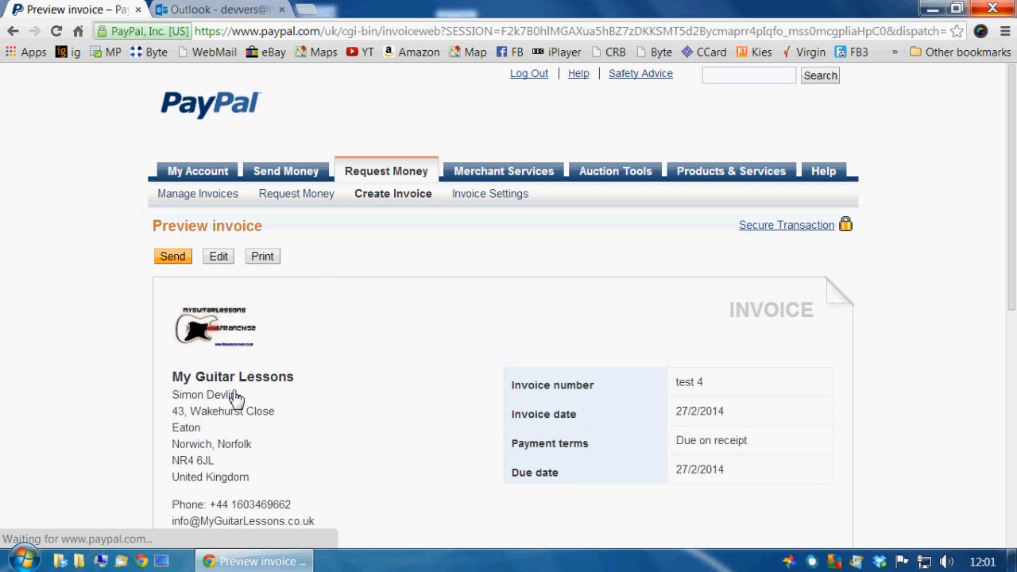
scroll(377, 419, "down", 5)
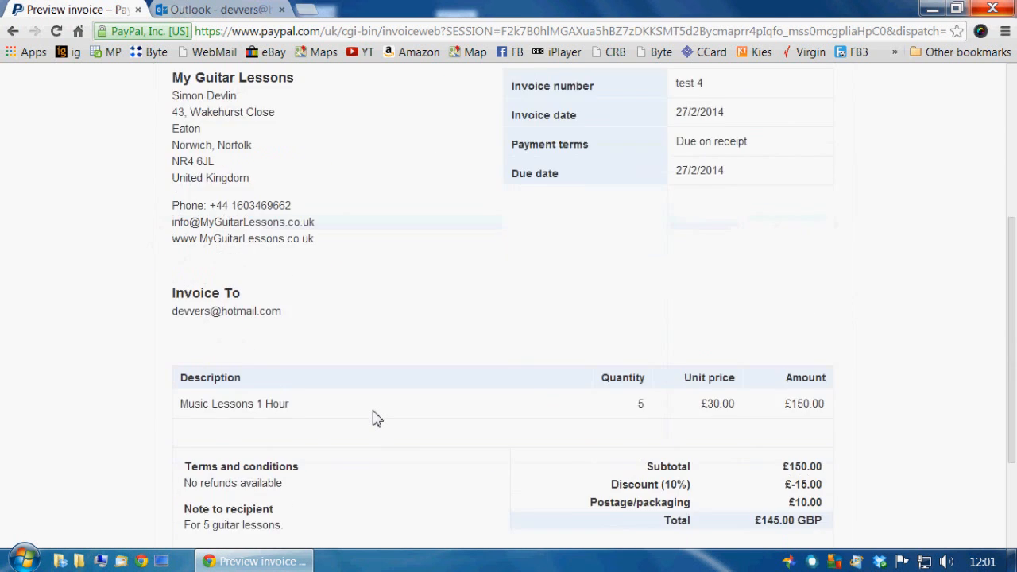
scroll(376, 418, "down", 1)
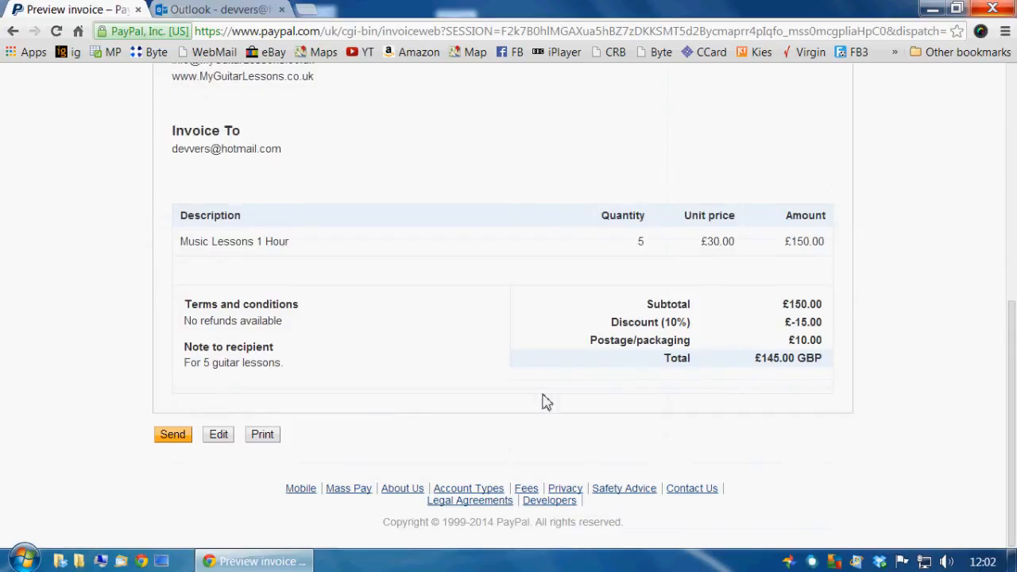
left_click(171, 437)
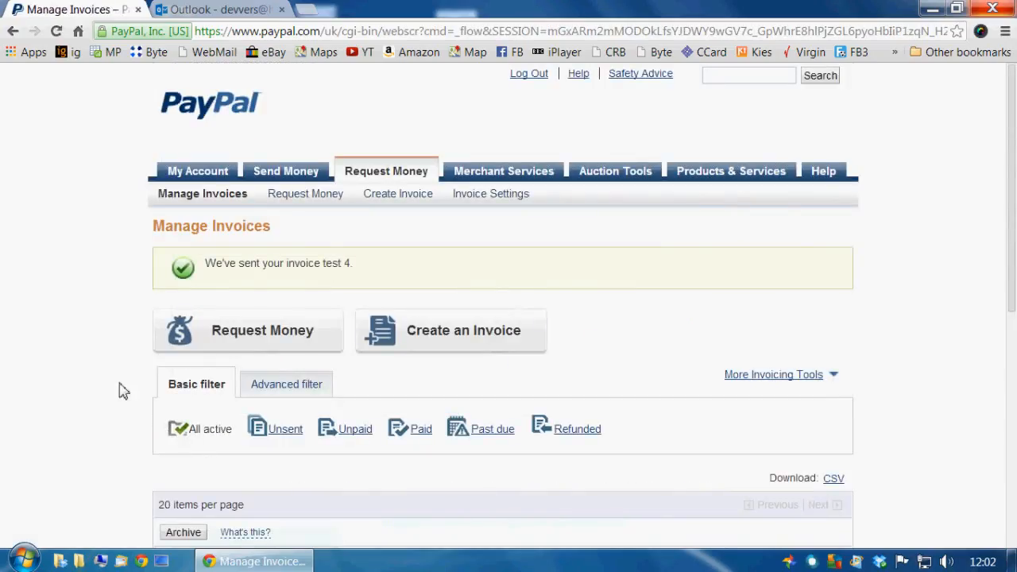
- Check invoice test 4 is listed as sent, then switch to the Outlook inbox
scroll(111, 366, "down", 1)
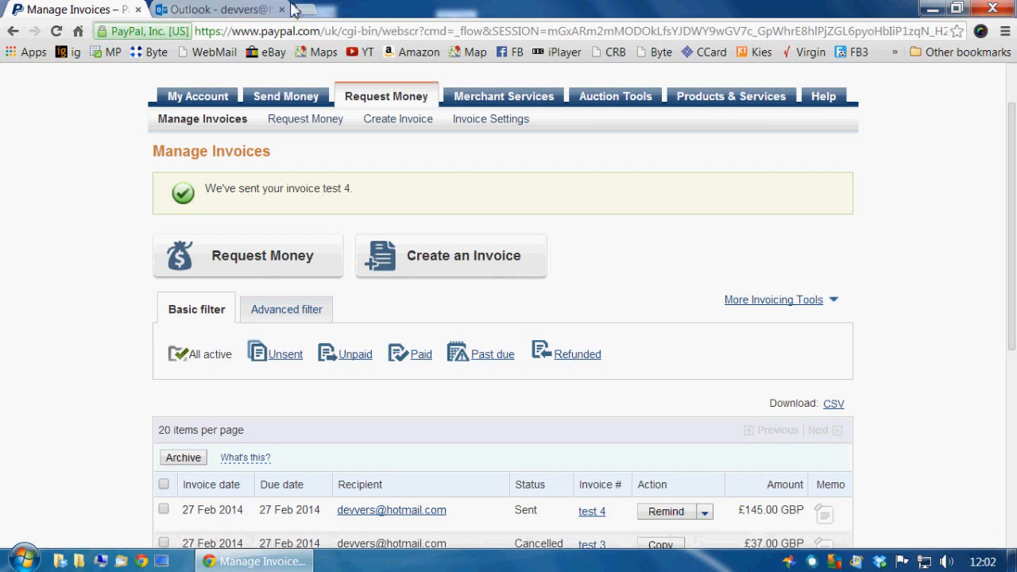
left_click(227, 11)
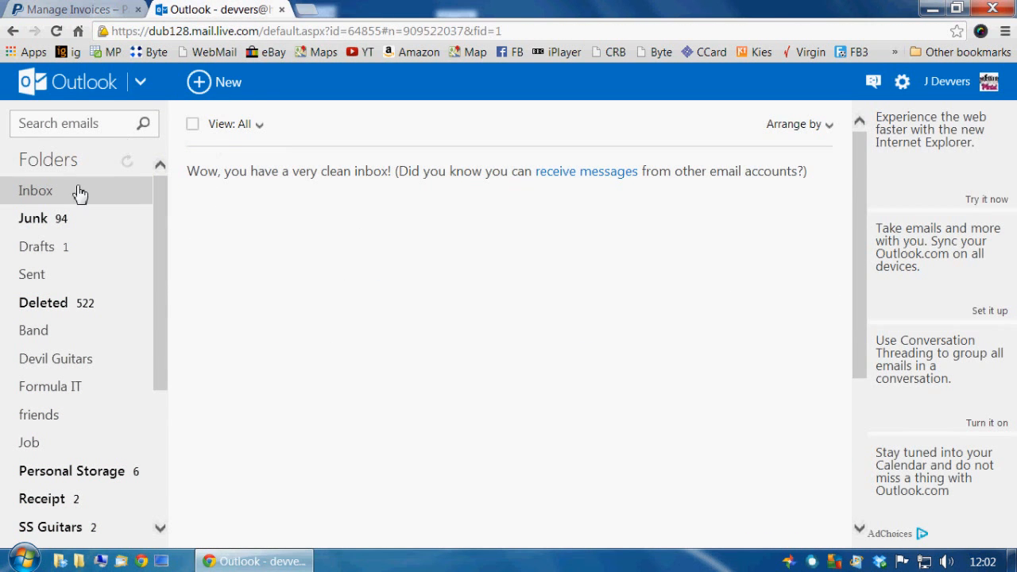
- Check Junk, then open the My Guitar Lessons via PayPal invoice email (test 4) from the Inbox
left_click(61, 220)
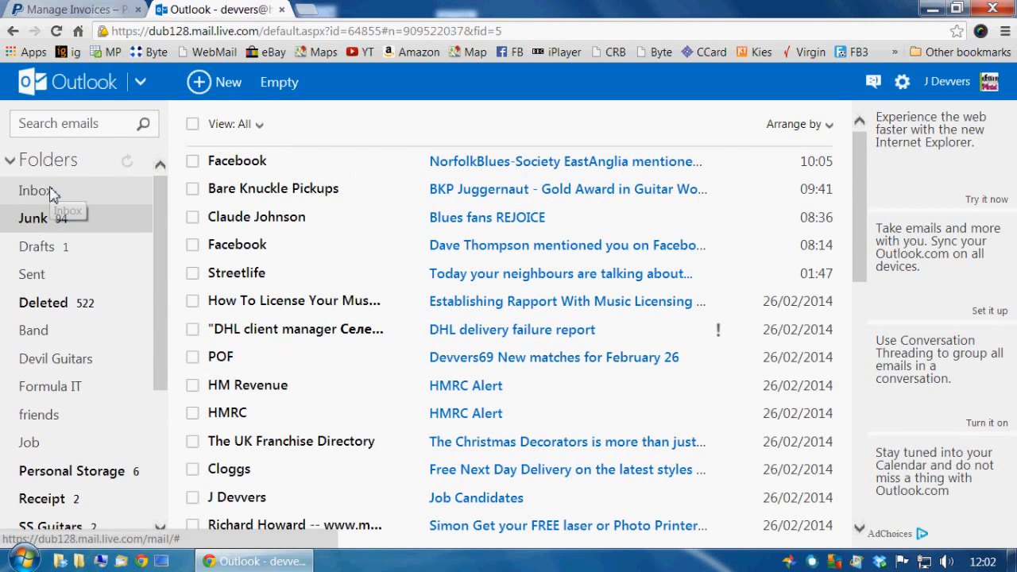
left_click(51, 192)
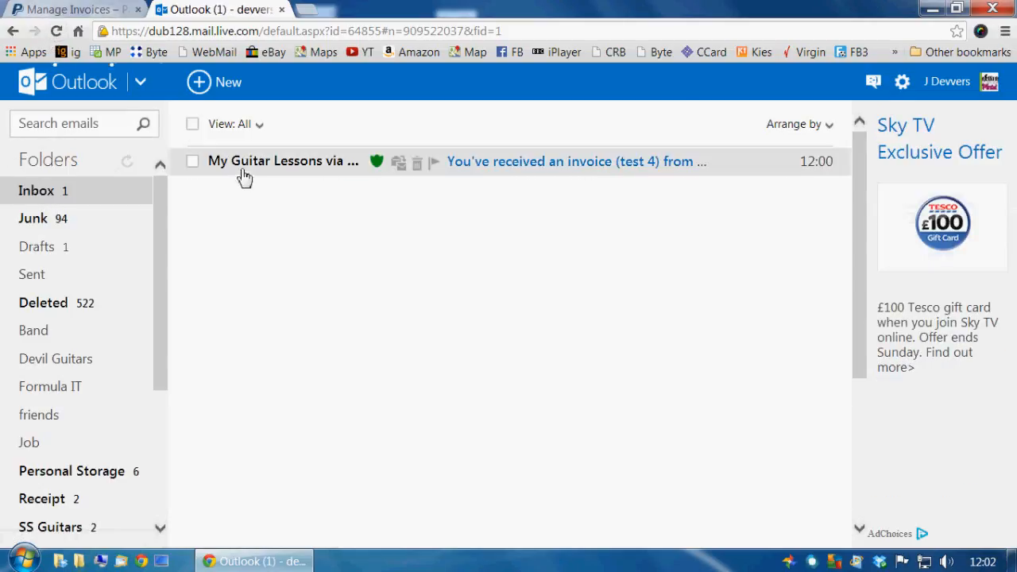
left_click(253, 172)
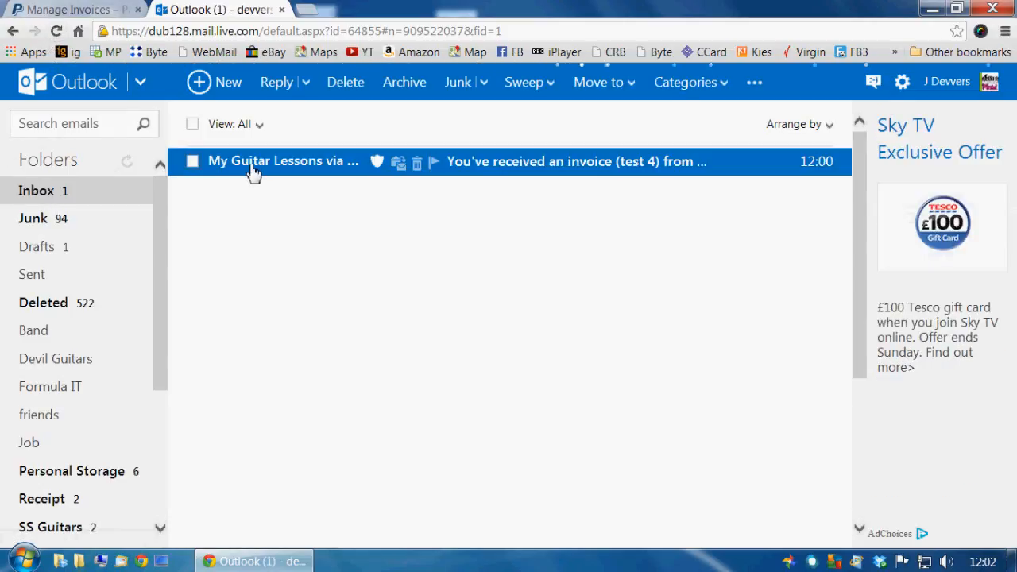
left_click(269, 172)
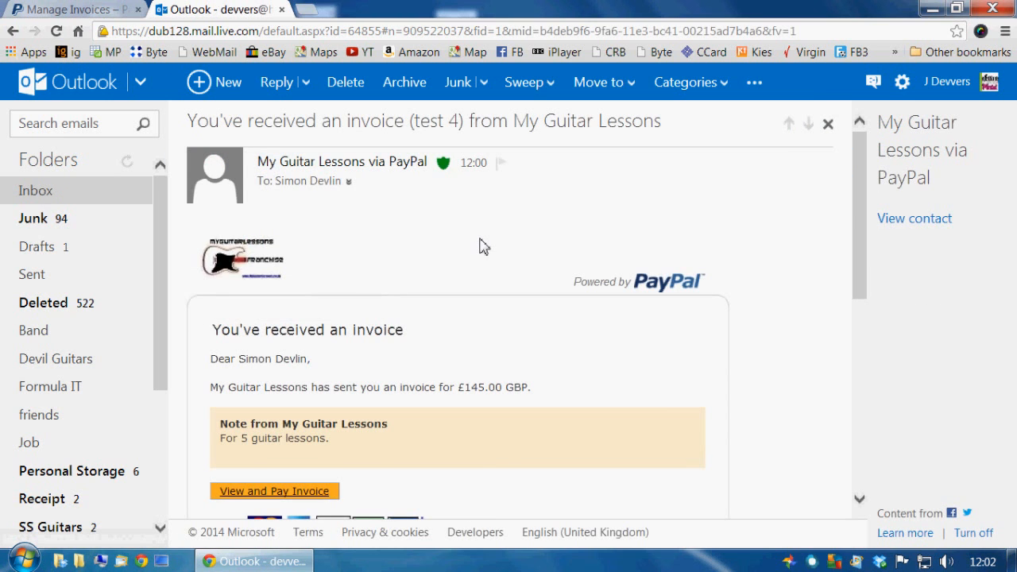
scroll(482, 246, "down", 1)
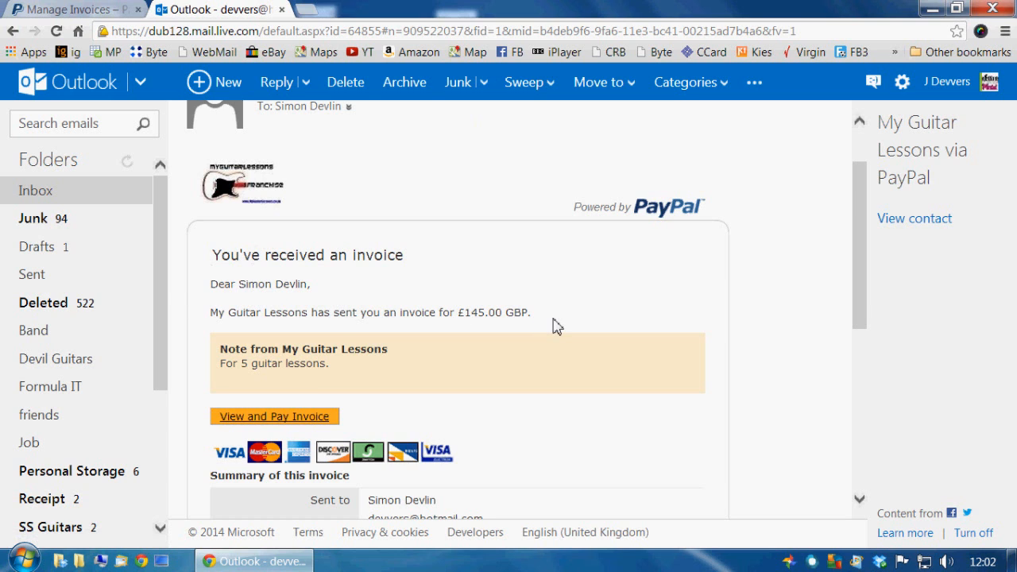
scroll(556, 325, "down", 2)
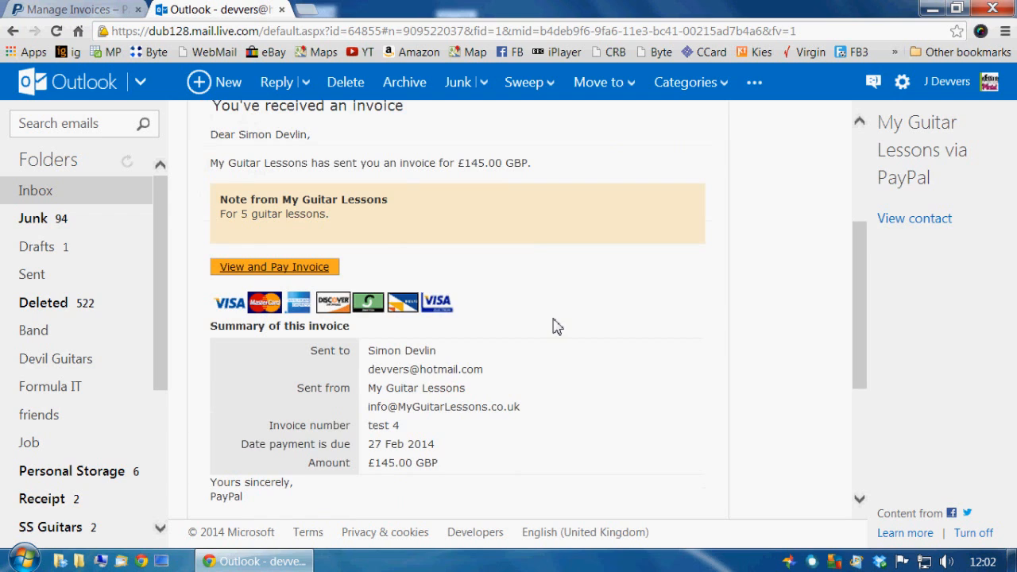